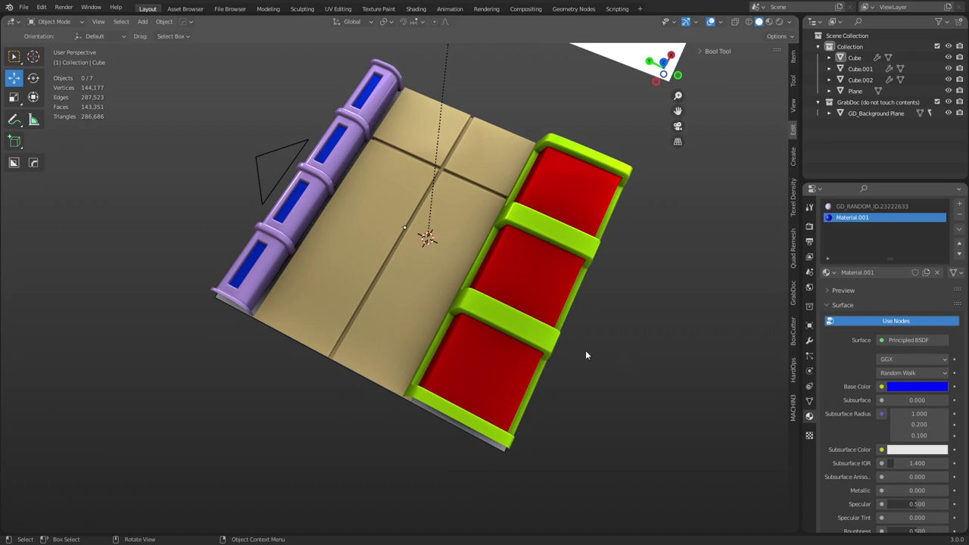
# - Inspect the trim sheet from top and tilted views and check the GrabDoc sidebar tab
pyautogui.press('KP_7')
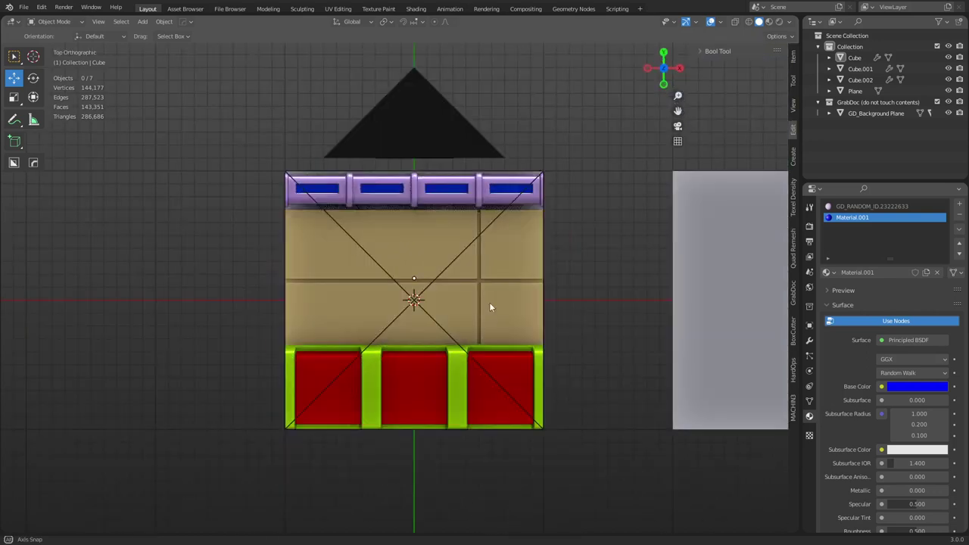
pyautogui.moveTo(454, 391); pyautogui.dragTo(514, 366, button='middle')
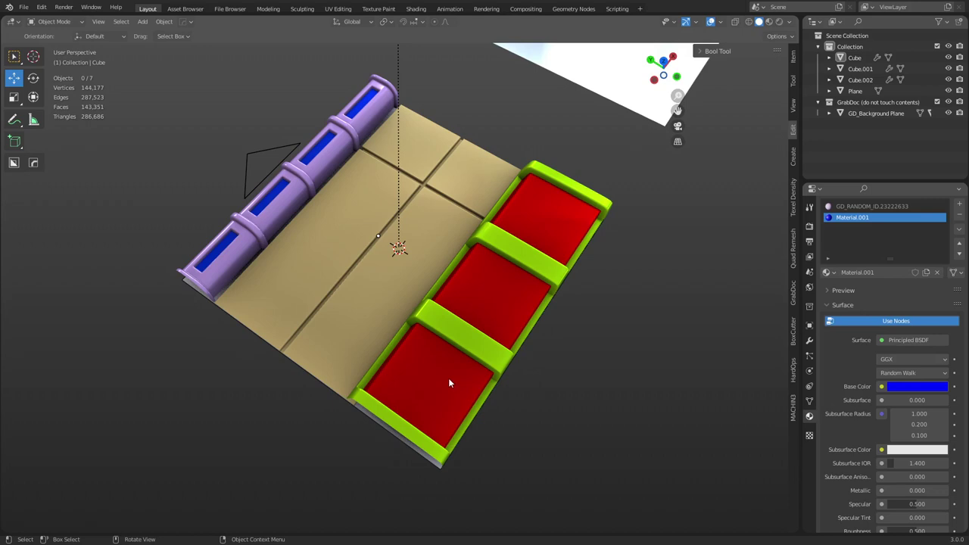
pyautogui.moveTo(448, 382); pyautogui.dragTo(454, 392, button='middle')
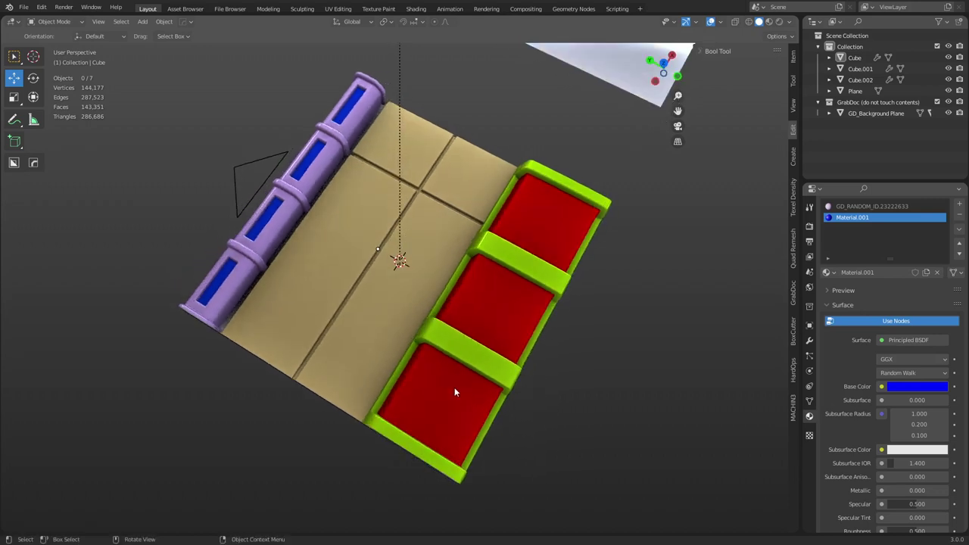
pyautogui.moveTo(353, 296); pyautogui.dragTo(218, 199, button='middle')
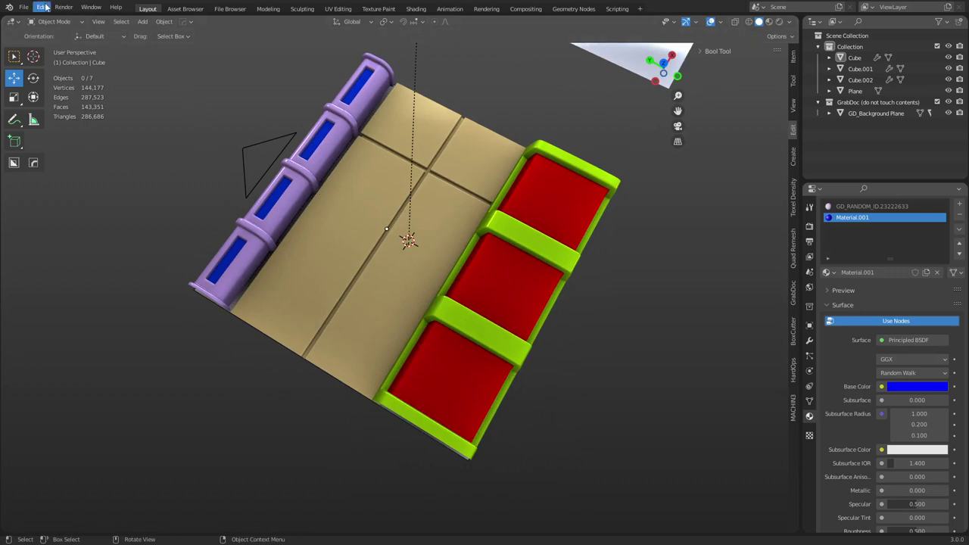
pyautogui.moveTo(576, 276); pyautogui.dragTo(634, 263, button='middle')
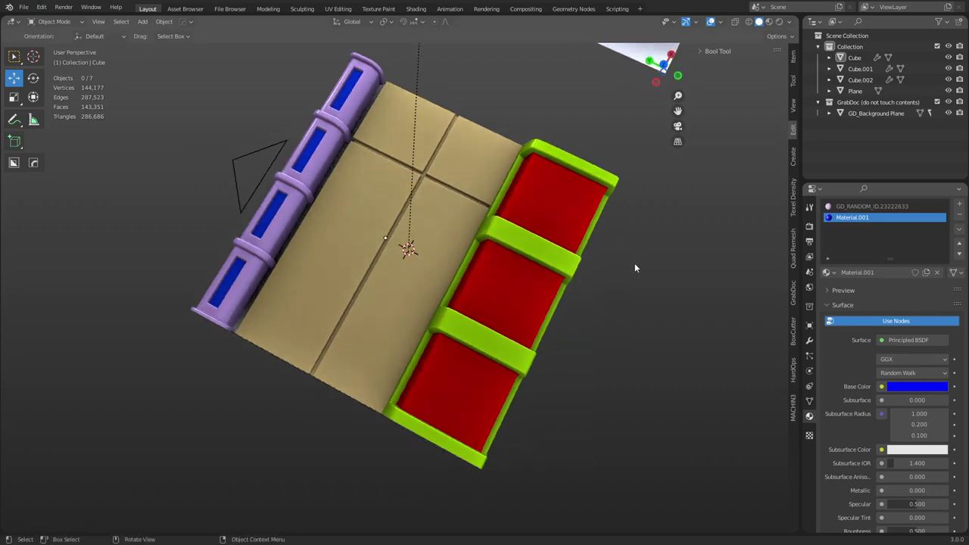
pyautogui.click(794, 296)
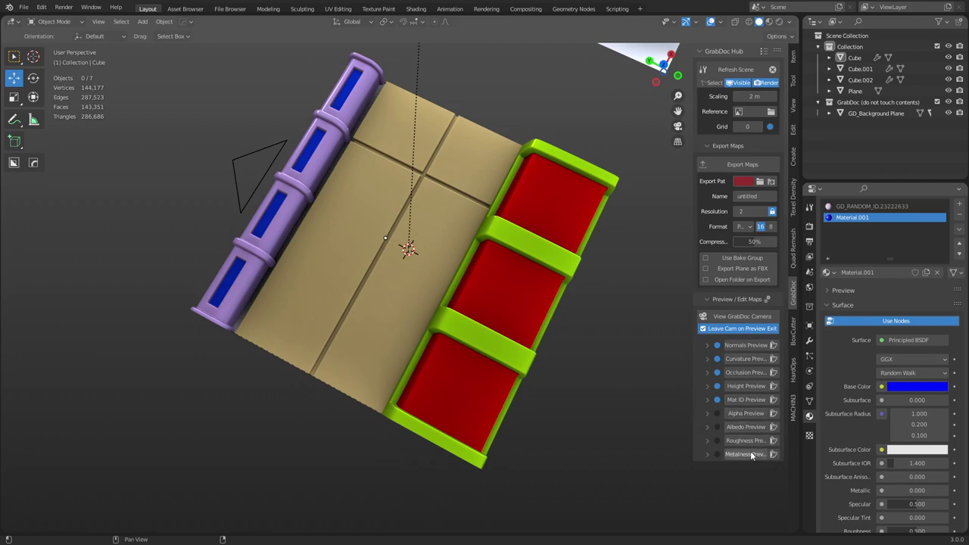
# - Hide the sidebar, zoom out and select the separate white Plane object
pyautogui.press('n')
pyautogui.moveTo(578, 280); pyautogui.dragTo(553, 232, button='middle')
pyautogui.scroll(-3, 506, 268)
pyautogui.click(553, 232)
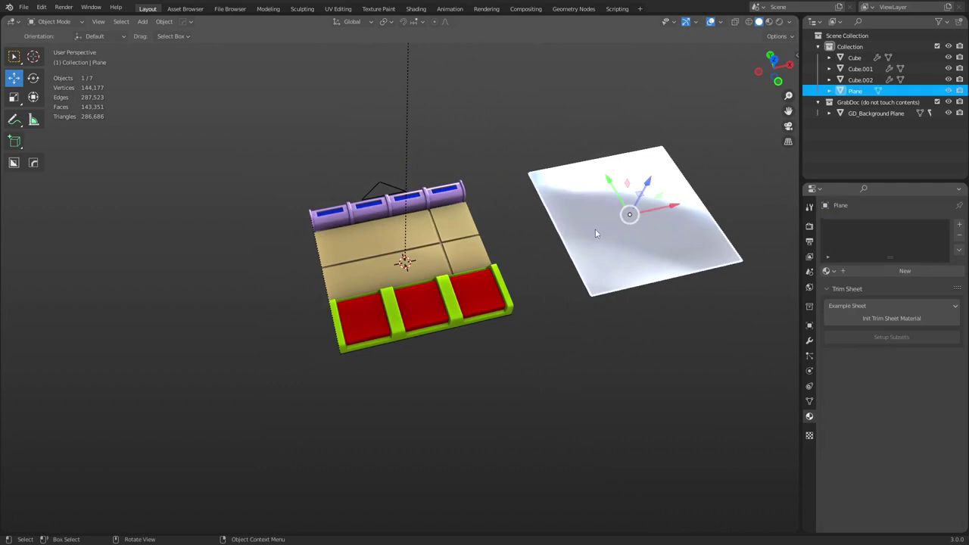
# - Export only the selected Plane as FBX over Desktop/plane.fbx, then deselect everything
pyautogui.click(41, 6)
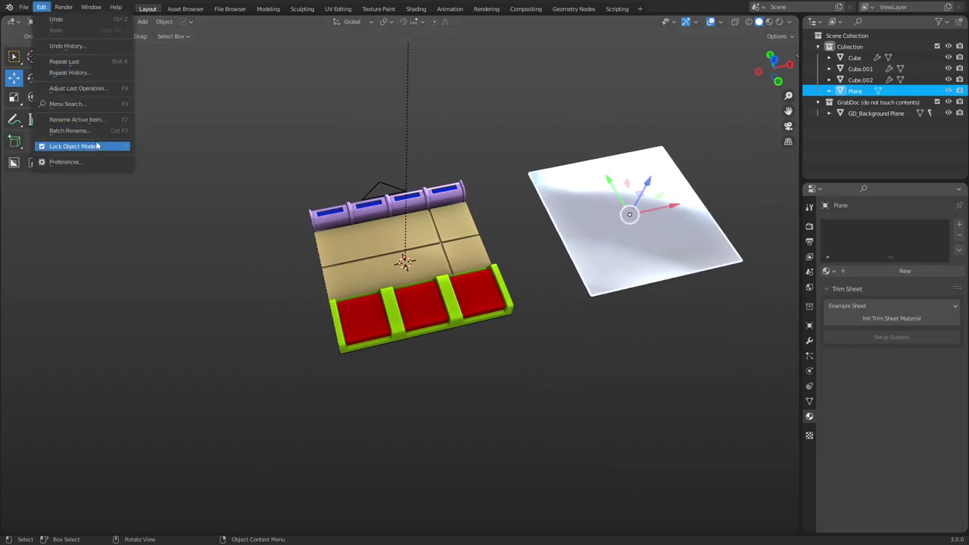
pyautogui.click(23, 7)
pyautogui.click(23, 7)
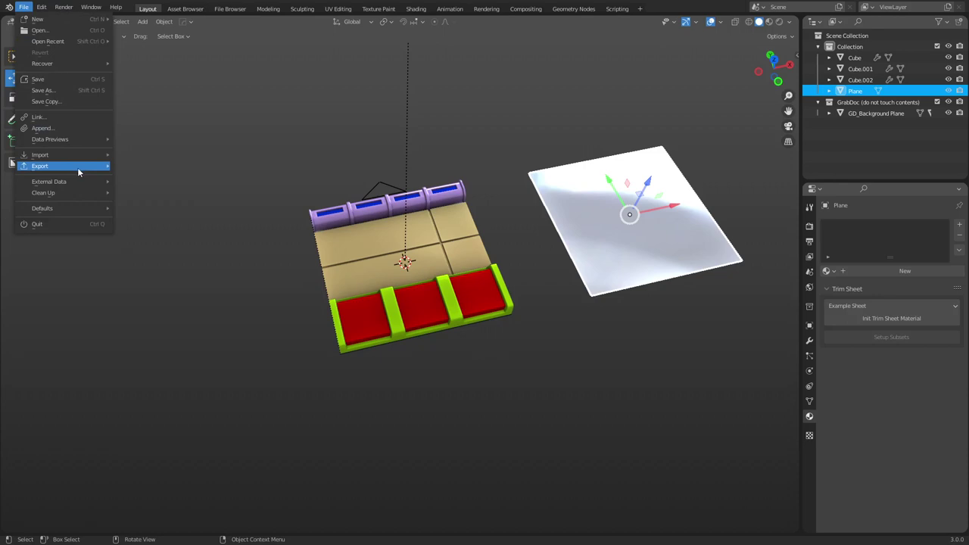
pyautogui.moveTo(76, 167)
pyautogui.click(192, 253)
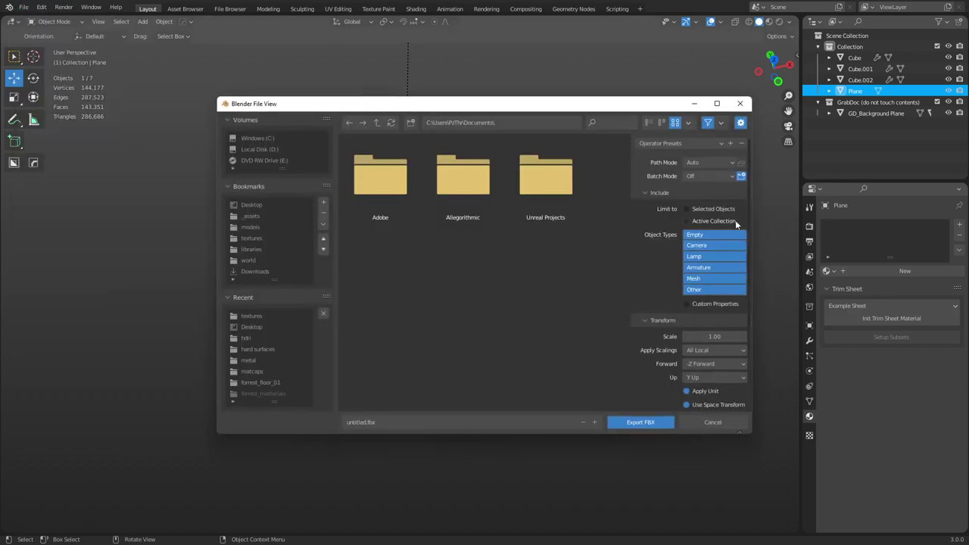
pyautogui.click(688, 211)
pyautogui.click(251, 328)
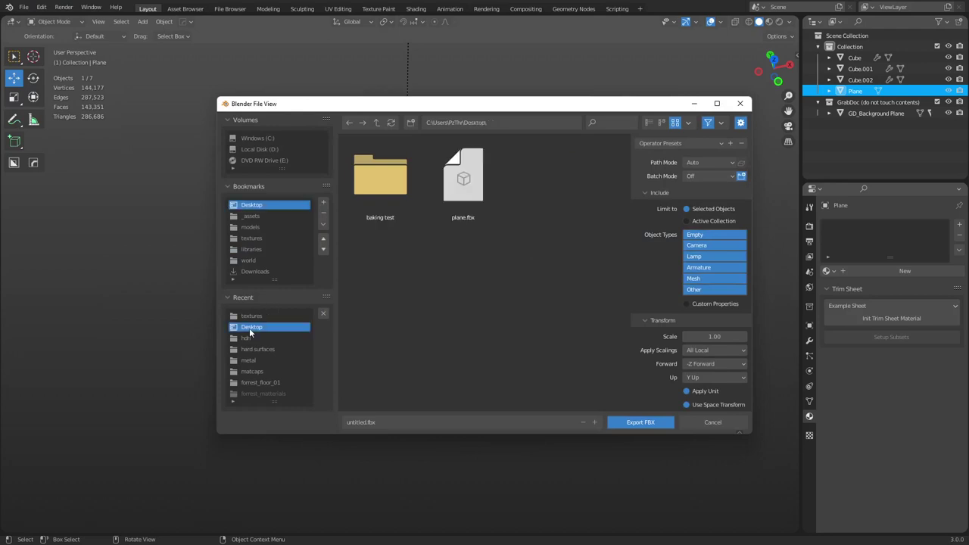
pyautogui.click(469, 201)
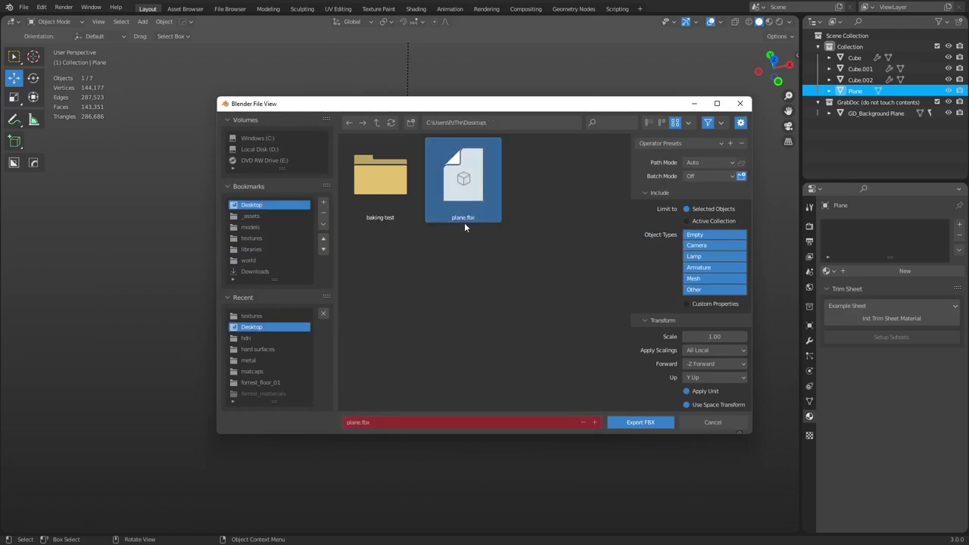
pyautogui.doubleClick(468, 193)
pyautogui.click(528, 361)
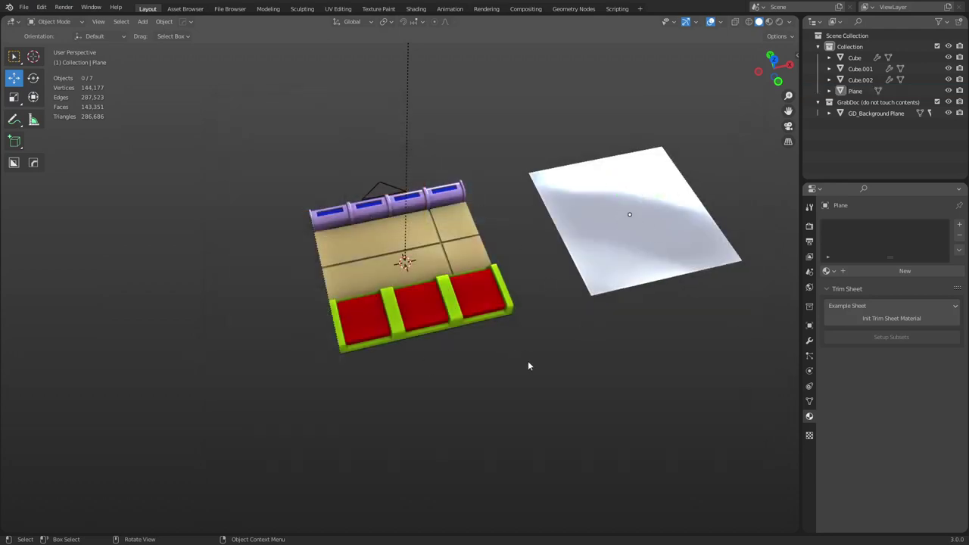
# - Return to the top view of the trim sheet and reopen a widened GrabDoc sidebar
pyautogui.keyDown('alt'); pyautogui.moveTo(513, 324); pyautogui.dragTo(515, 325, button='middle'); pyautogui.keyUp('alt')
pyautogui.scroll(3, 514, 325)
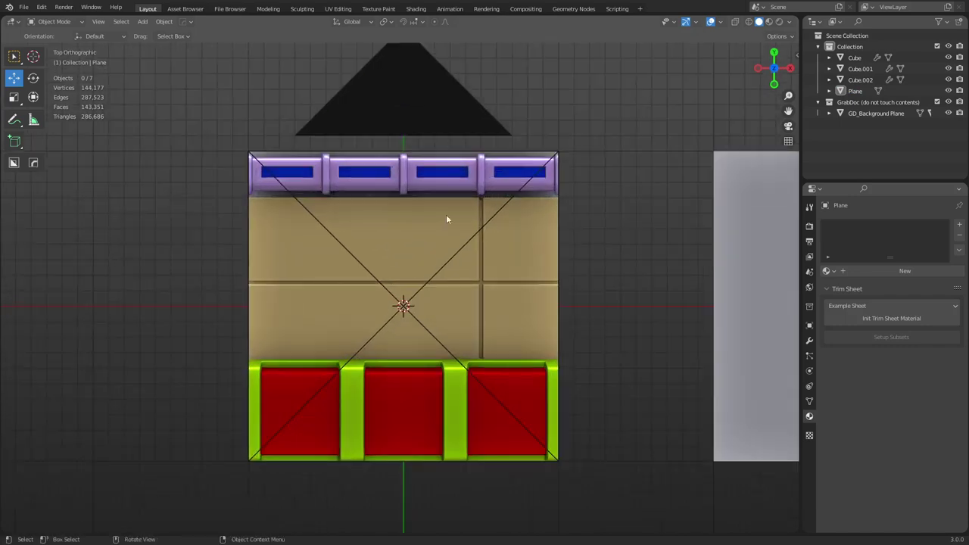
pyautogui.press('n')
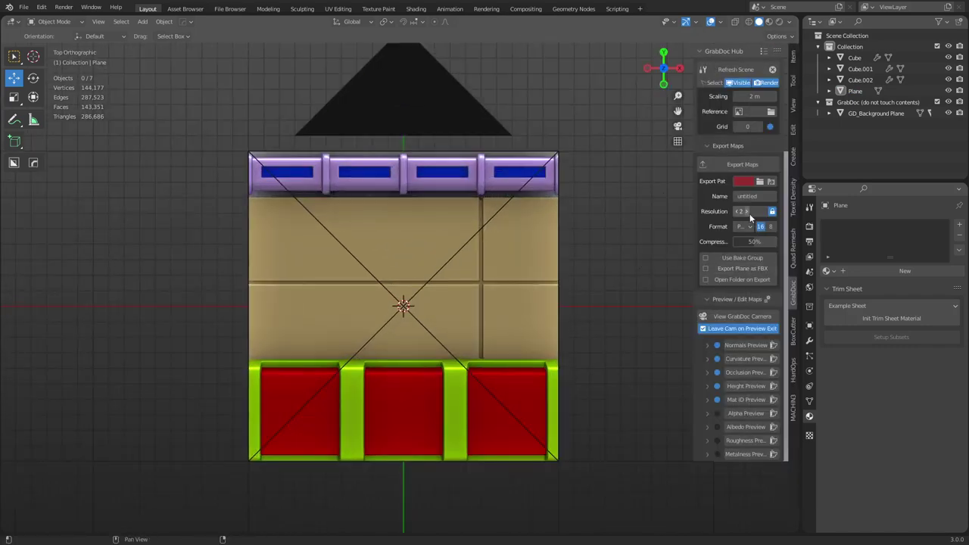
pyautogui.moveTo(692, 220); pyautogui.dragTo(605, 220)
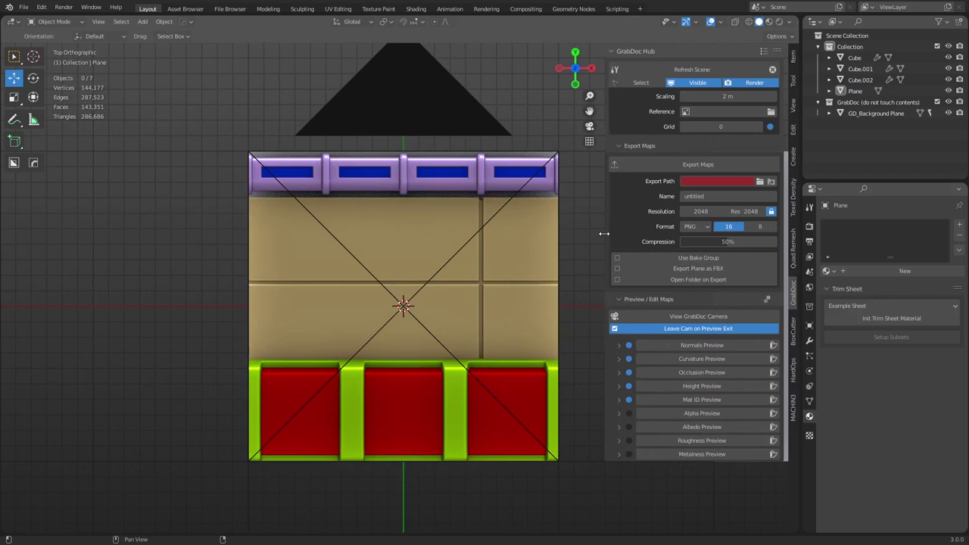
# - Browse the GrabDoc export path to the Desktop and create a new folder named 'export'
pyautogui.click(759, 181)
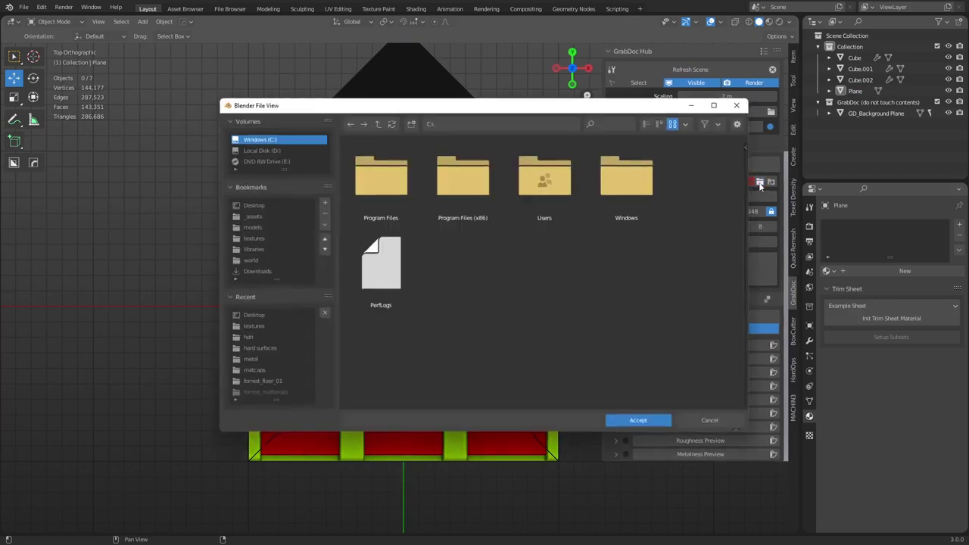
pyautogui.click(252, 205)
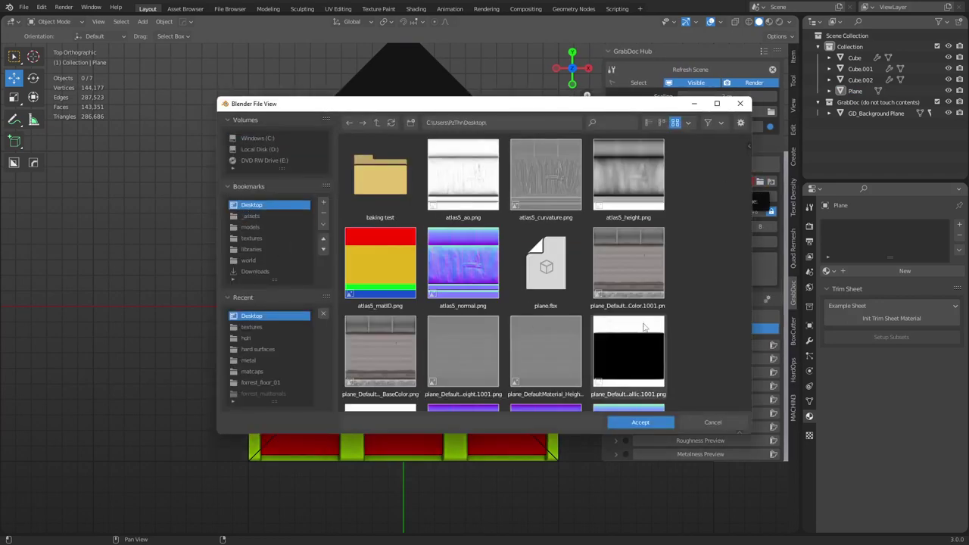
pyautogui.rightClick(703, 307)
pyautogui.click(658, 361)
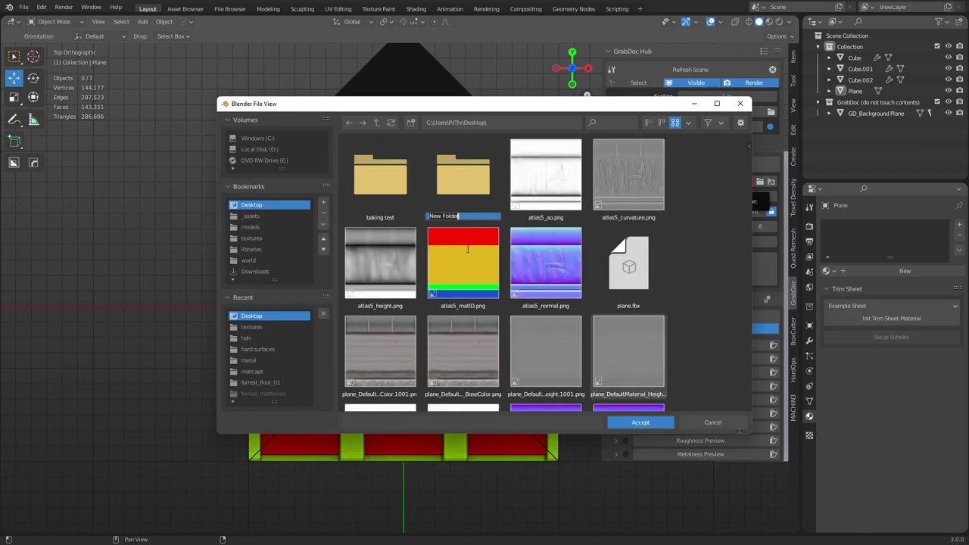
pyautogui.write('export')
pyautogui.press('Return')
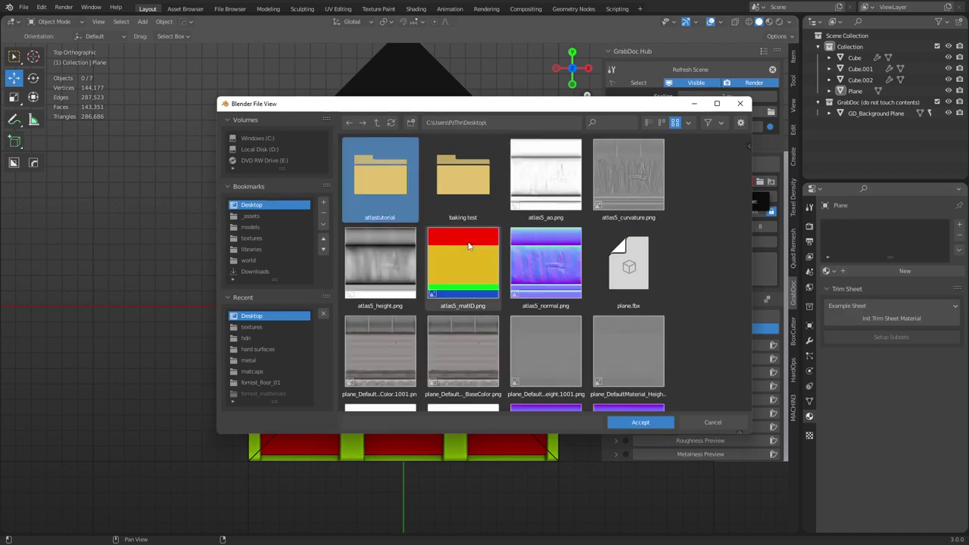
# - Rename the atlastutorial folder to 'trimsheettutorial' and set it as the map export folder
pyautogui.doubleClick(393, 206)
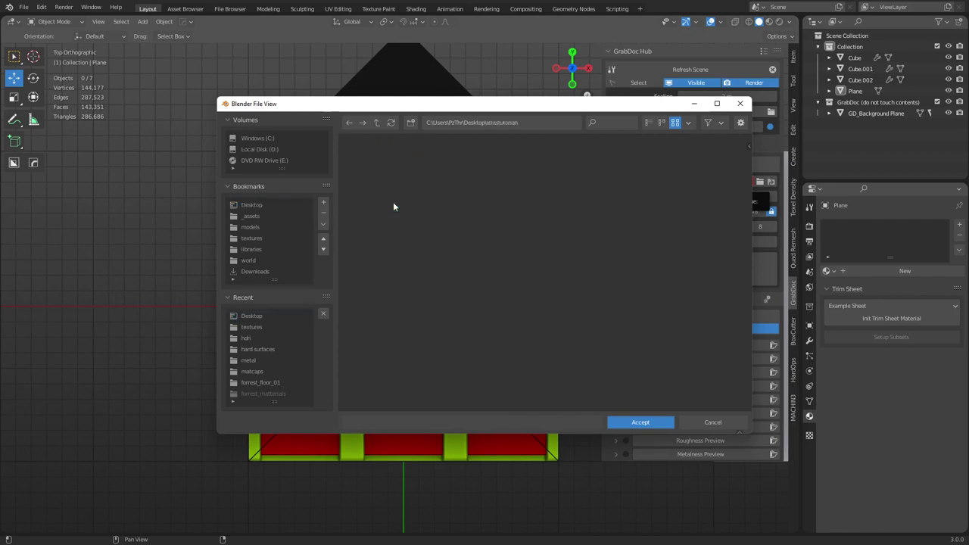
pyautogui.click(376, 123)
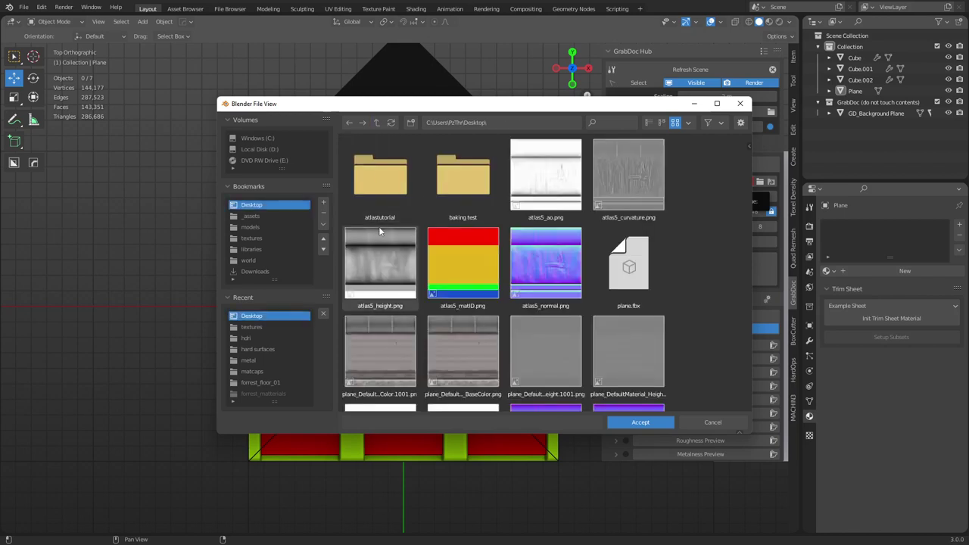
pyautogui.rightClick(384, 203)
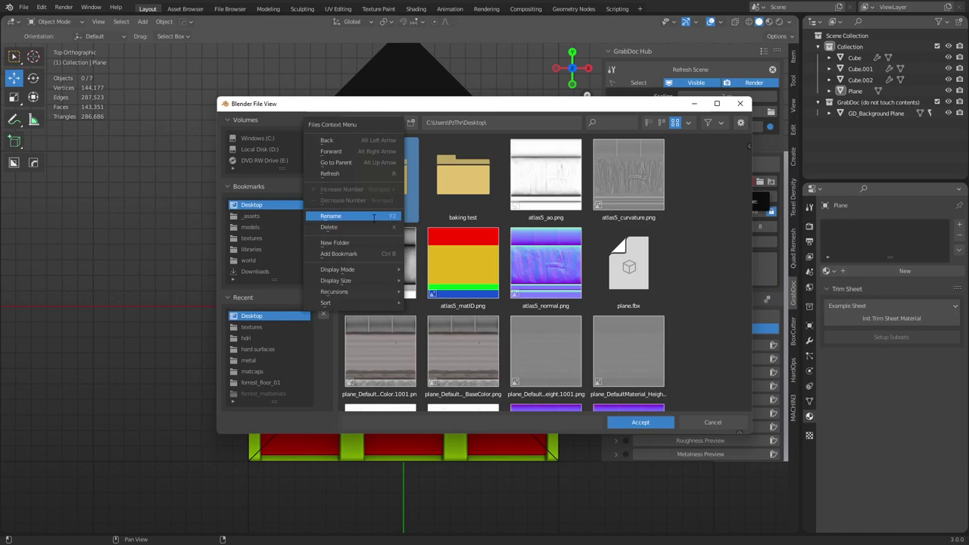
pyautogui.click(373, 216)
pyautogui.write('trimsheet')
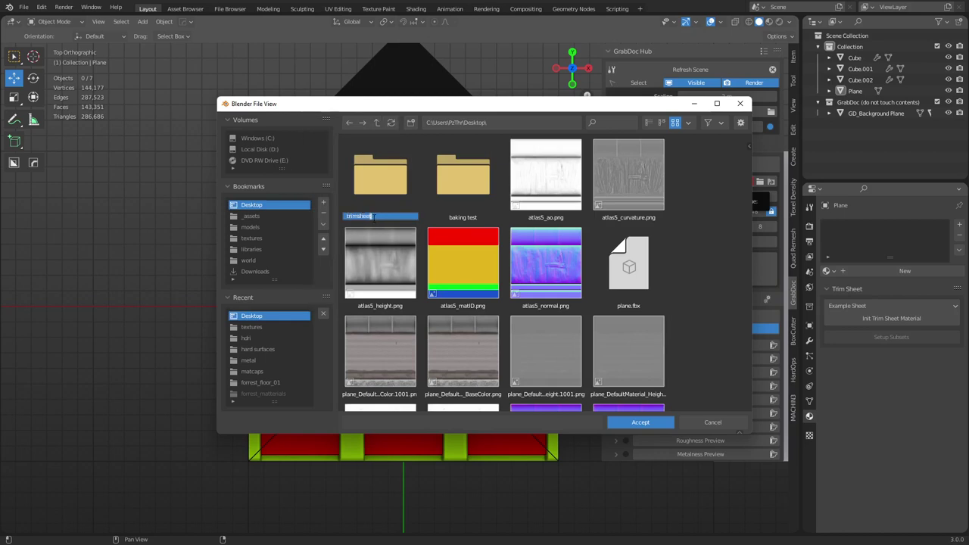
pyautogui.write('tutorial')
pyautogui.press('Return')
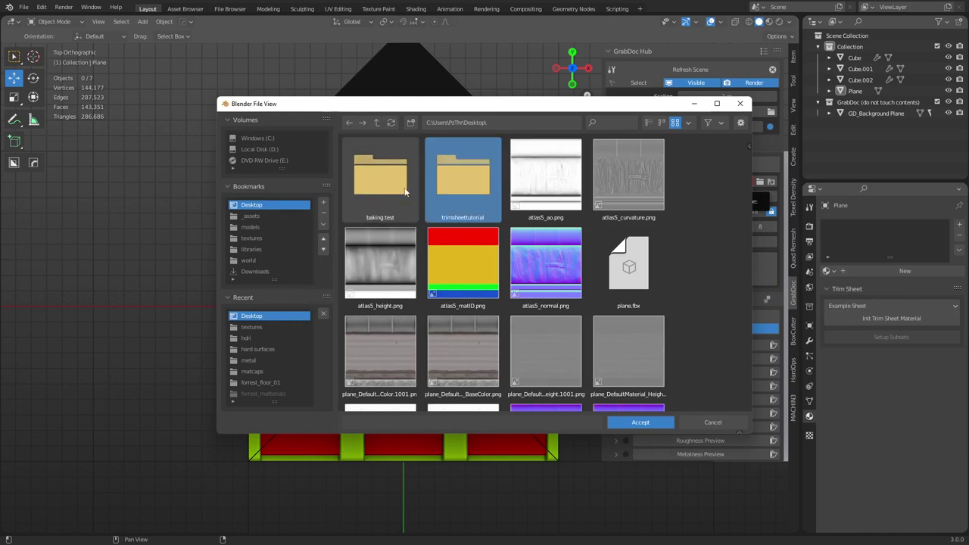
pyautogui.click(462, 185)
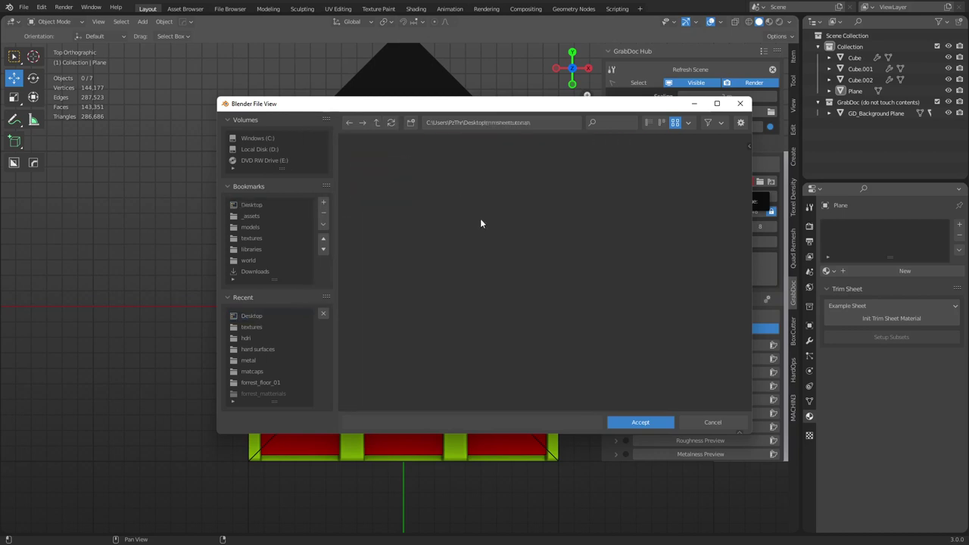
pyautogui.click(632, 423)
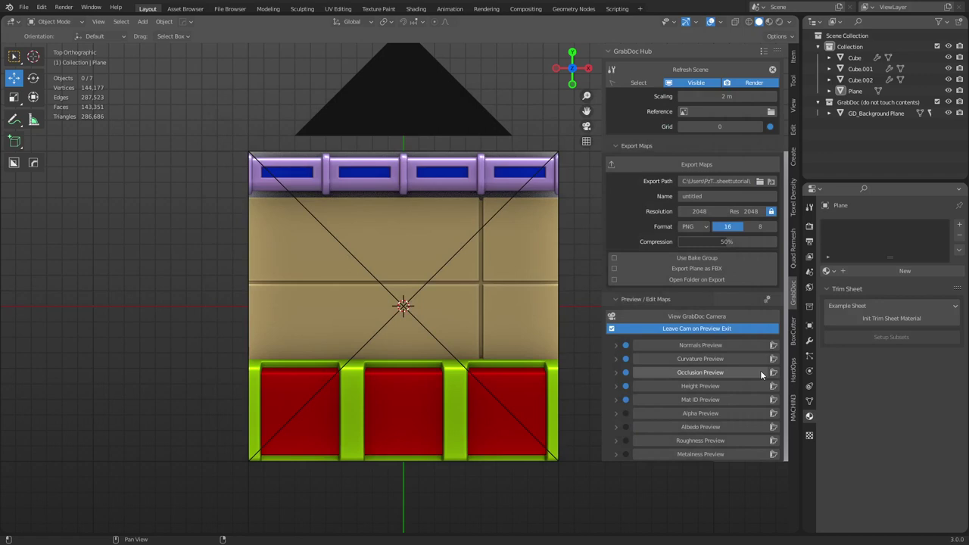
# - Set 0% compression, name the export 'trimsheettutorial', exclude the height map and export the maps
pyautogui.moveTo(773, 242); pyautogui.dragTo(682, 241)
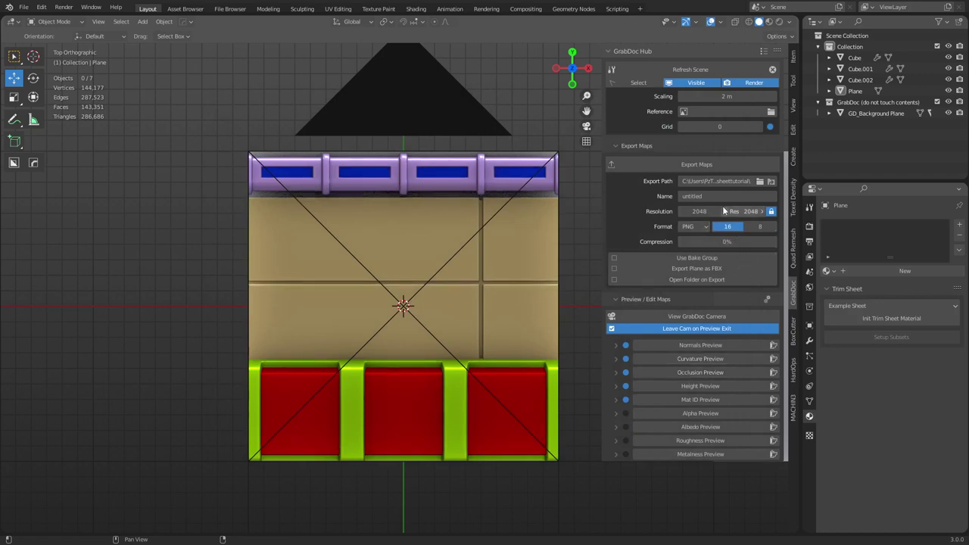
pyautogui.click(715, 197)
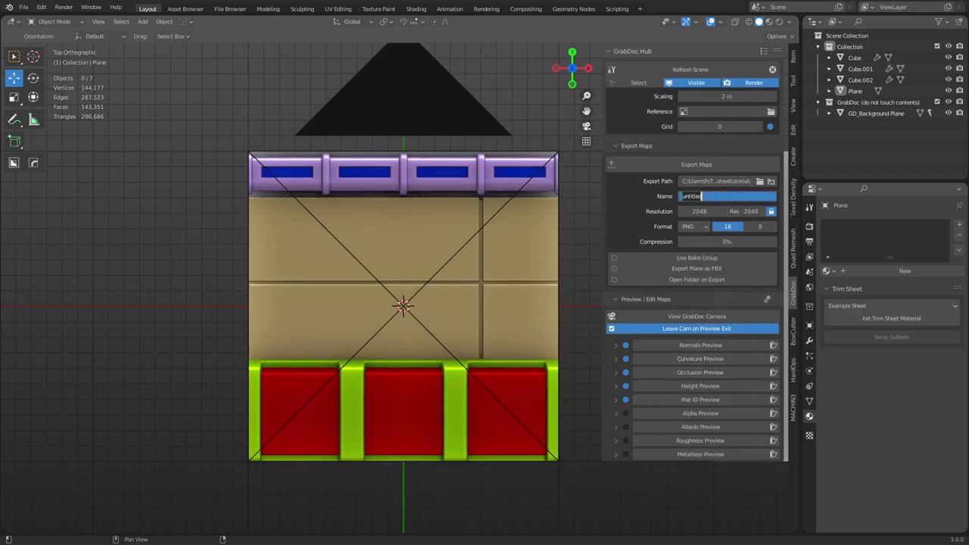
pyautogui.write('trimsheettutorial')
pyautogui.press('Return')
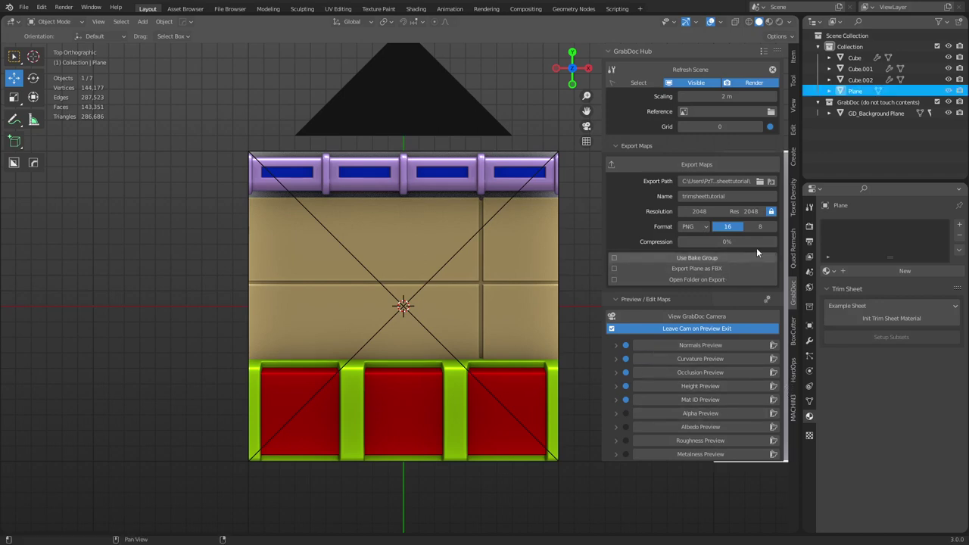
pyautogui.click(625, 386)
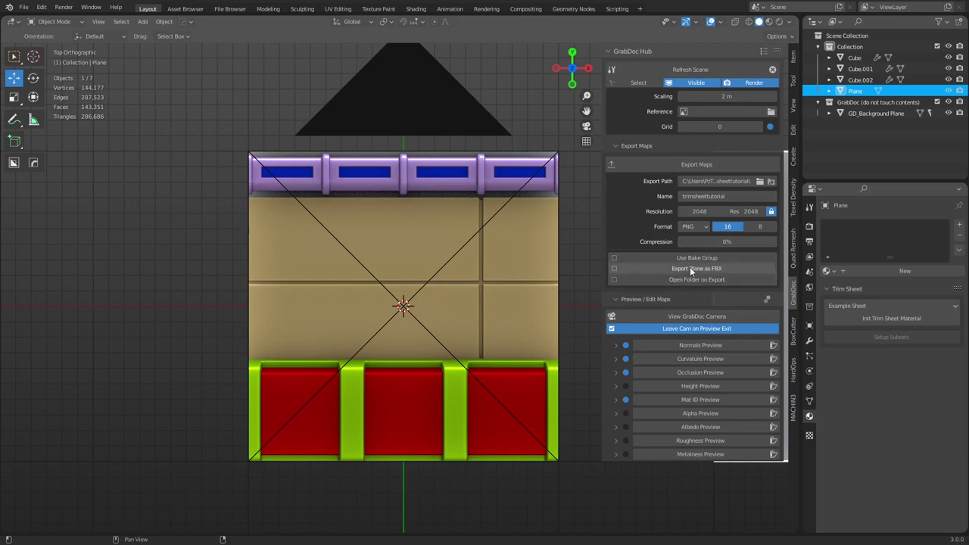
pyautogui.click(702, 163)
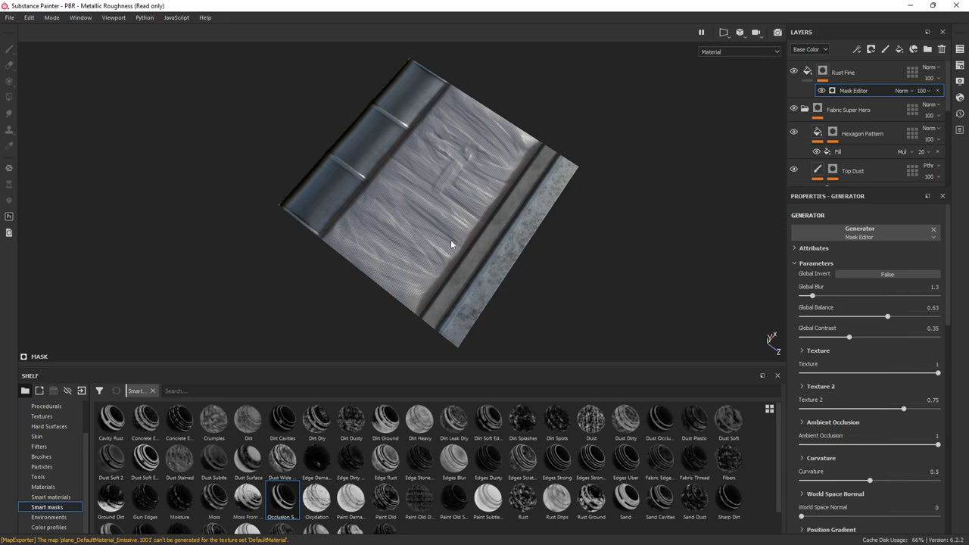
# - Start a new project using PBR - Metallic Roughness, 2048 document resolution and OpenGL normal maps
pyautogui.keyDown('alt'); pyautogui.moveTo(451, 239); pyautogui.dragTo(385, 163); pyautogui.keyUp('alt')
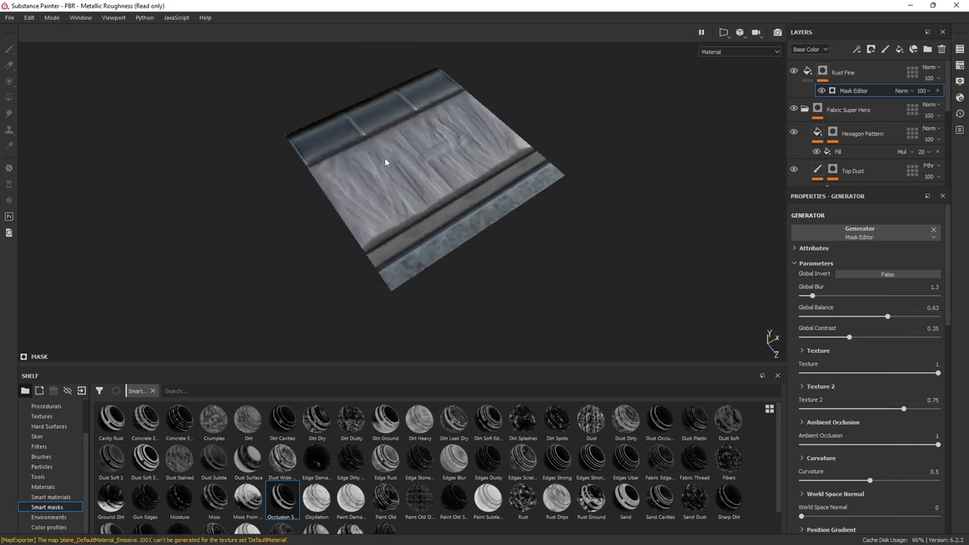
pyautogui.click(11, 18)
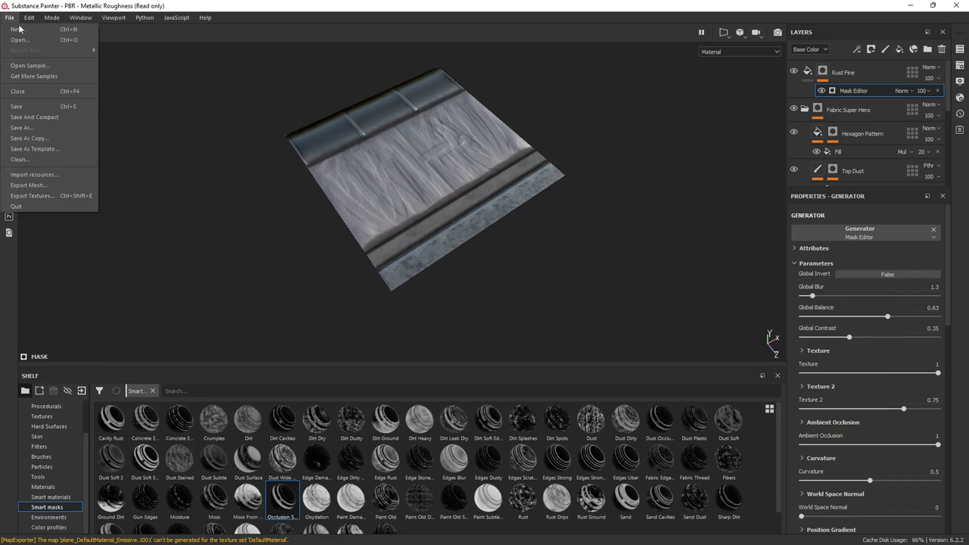
pyautogui.click(17, 28)
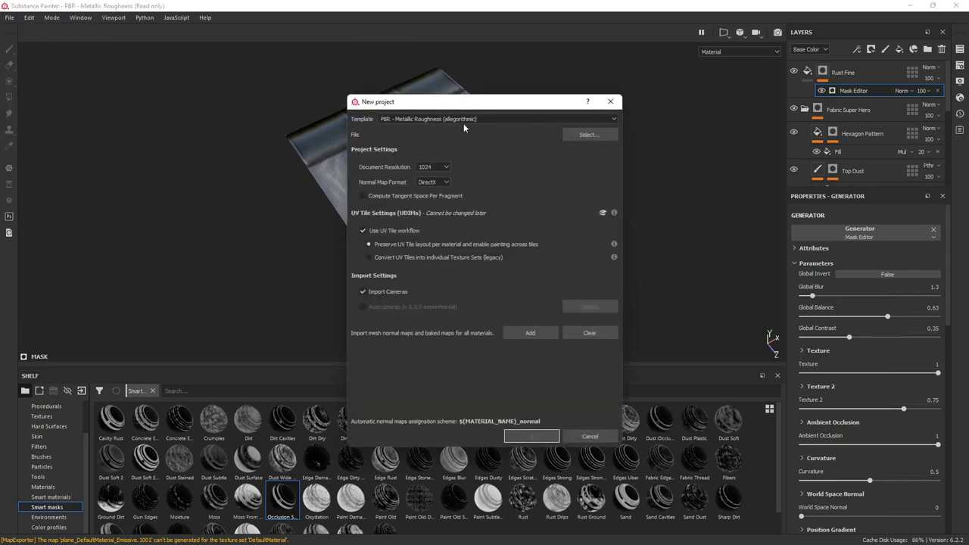
pyautogui.click(463, 120)
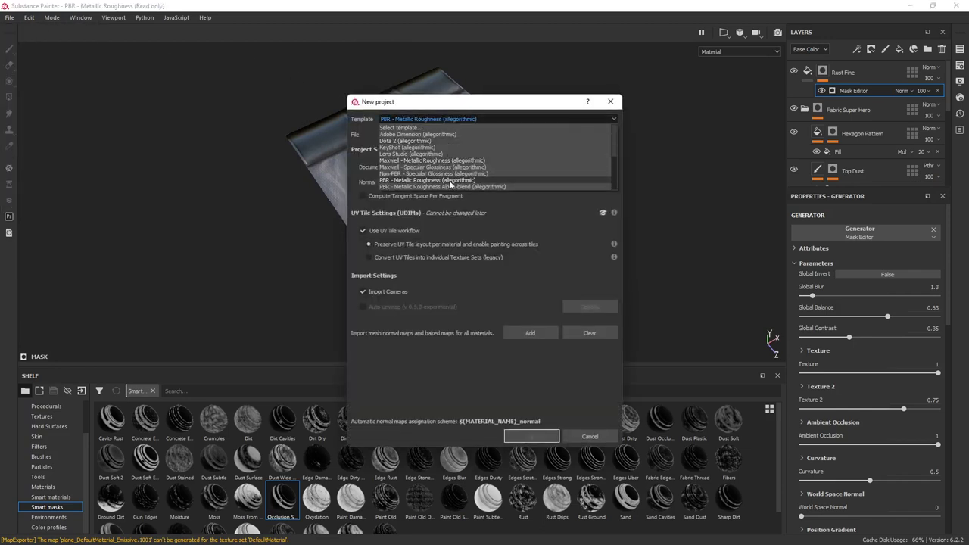
pyautogui.click(450, 182)
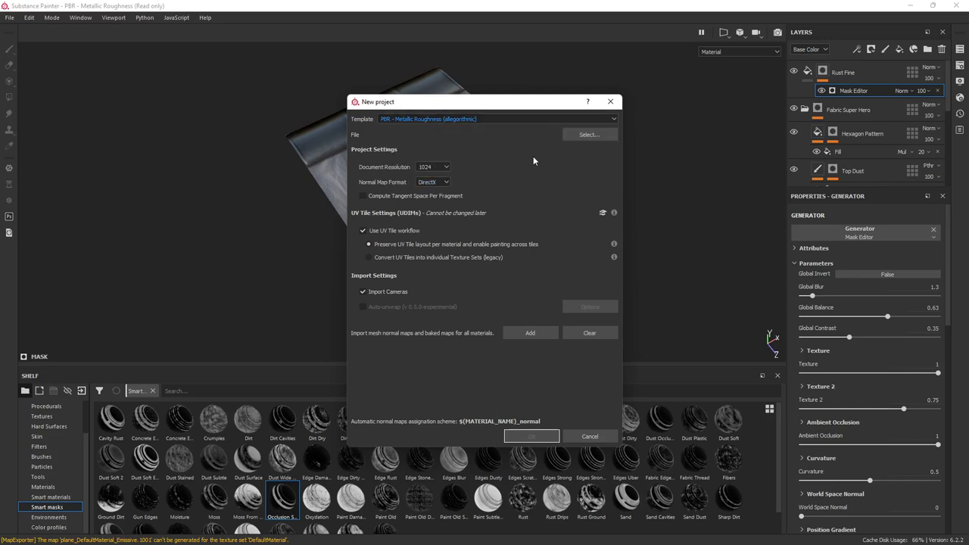
pyautogui.click(431, 167)
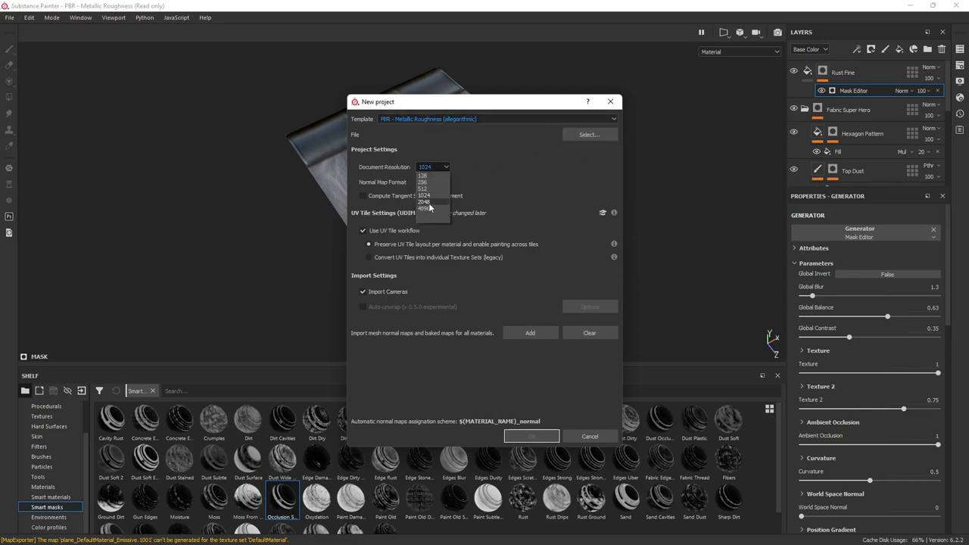
pyautogui.click(428, 202)
pyautogui.click(433, 182)
pyautogui.click(437, 198)
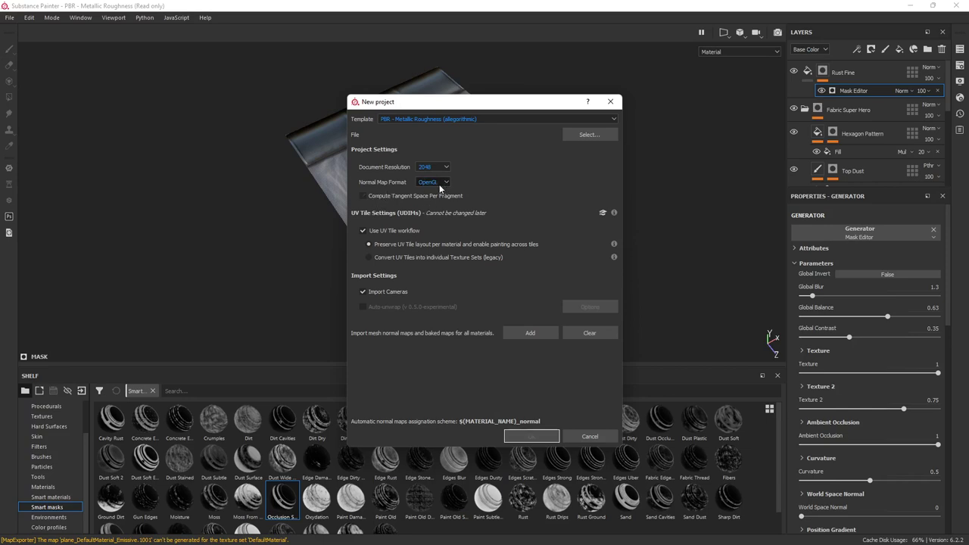
pyautogui.click(443, 185)
pyautogui.click(433, 198)
# - Add the four textures from the trimsheettutorial folder as project maps
pyautogui.click(531, 334)
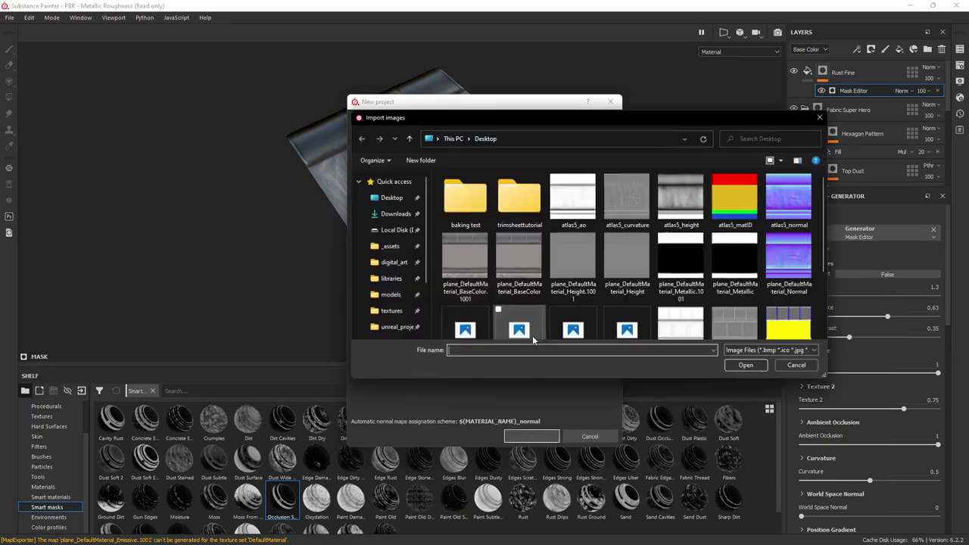
pyautogui.doubleClick(512, 222)
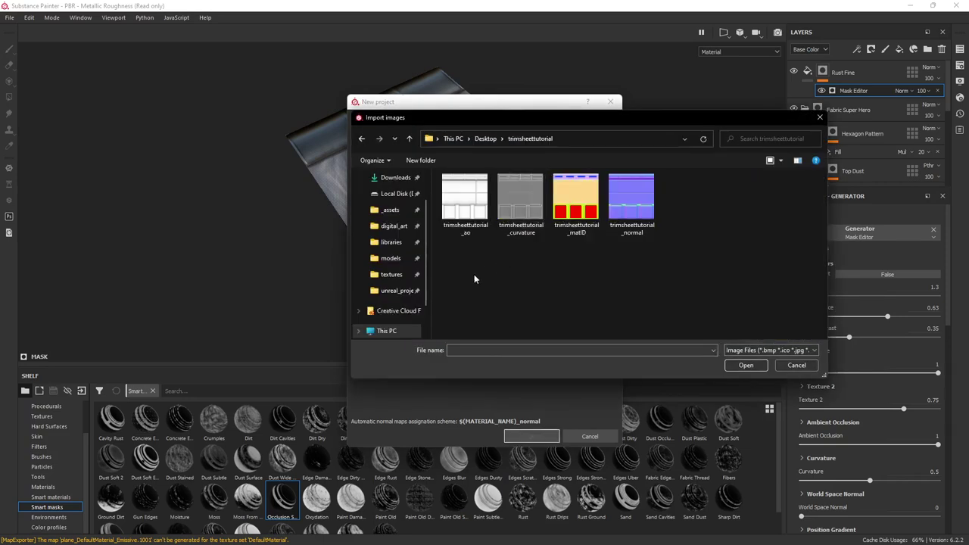
pyautogui.moveTo(457, 270); pyautogui.dragTo(666, 205)
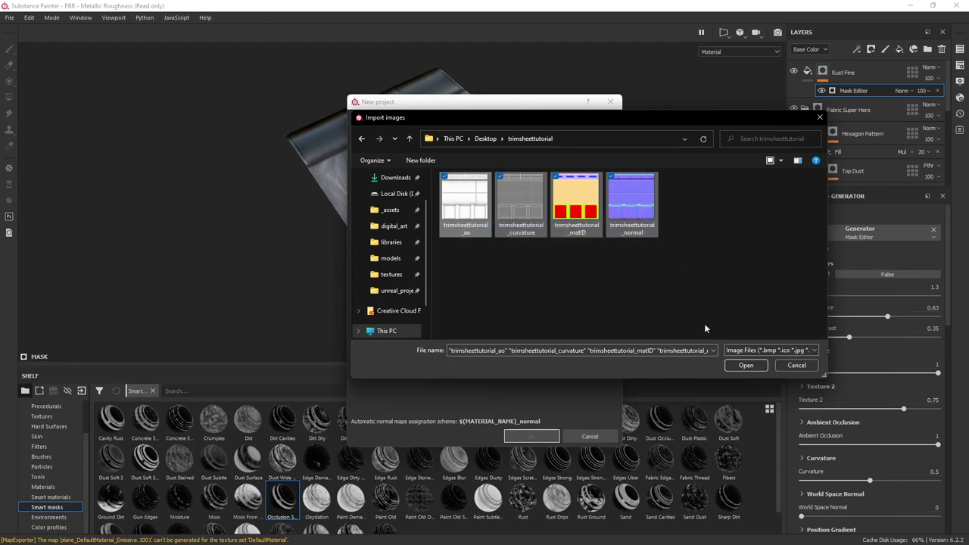
pyautogui.click(746, 365)
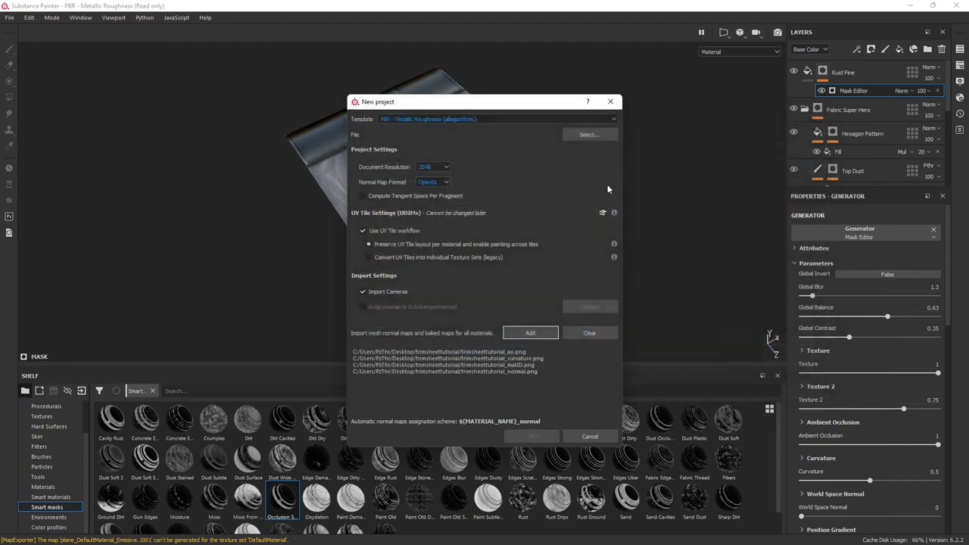
# - Choose Desktop/plane.fbx as the mesh, create the project and discard the previous project's changes
pyautogui.click(586, 135)
pyautogui.scroll(2, 400, 231)
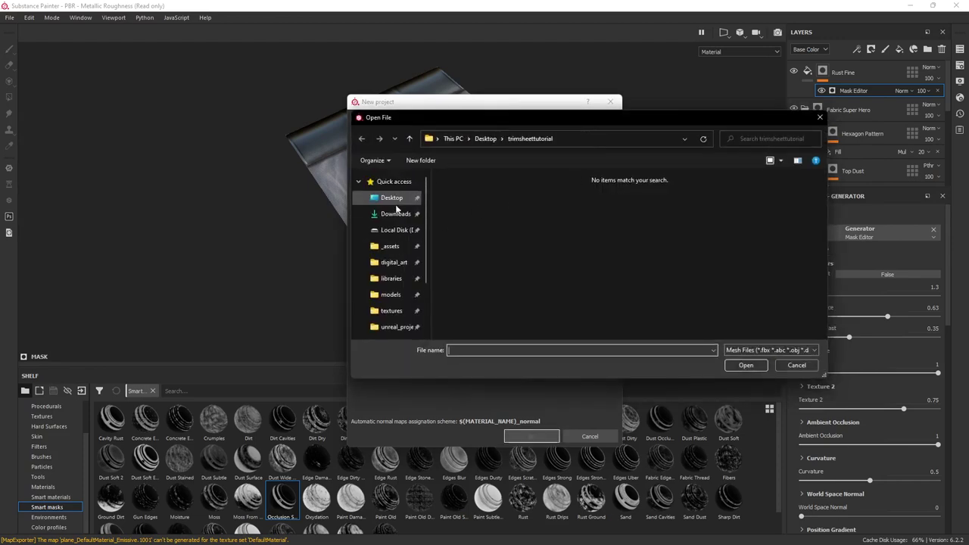
pyautogui.click(391, 197)
pyautogui.doubleClick(586, 219)
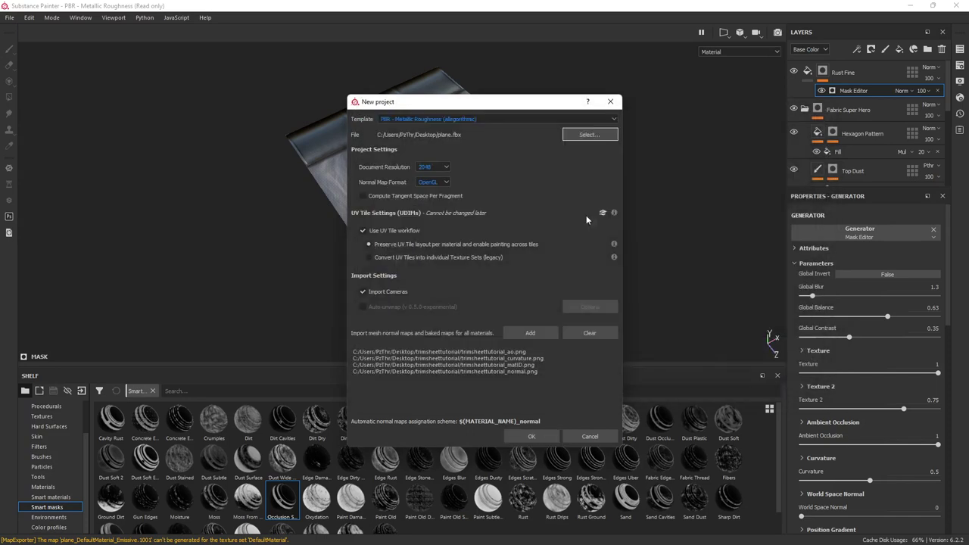
pyautogui.click(546, 436)
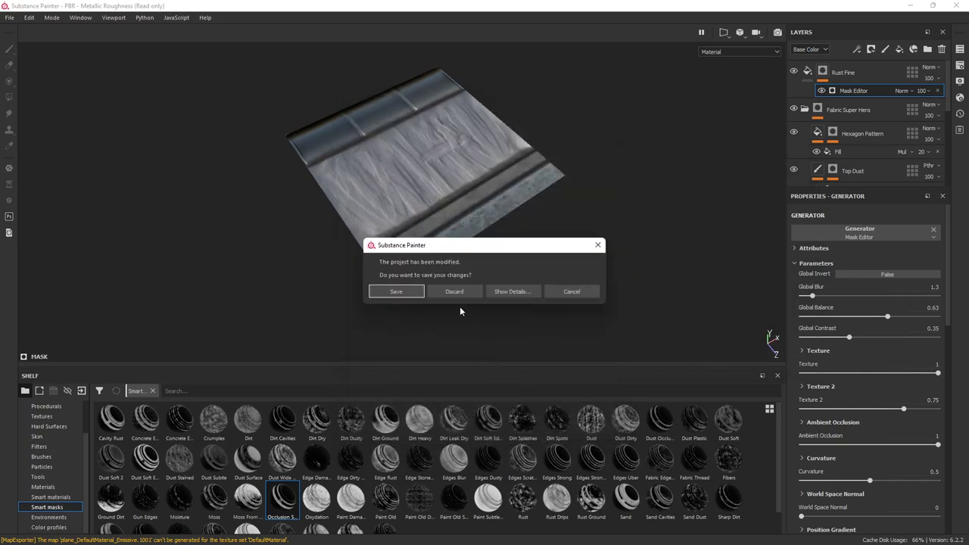
pyautogui.click(455, 292)
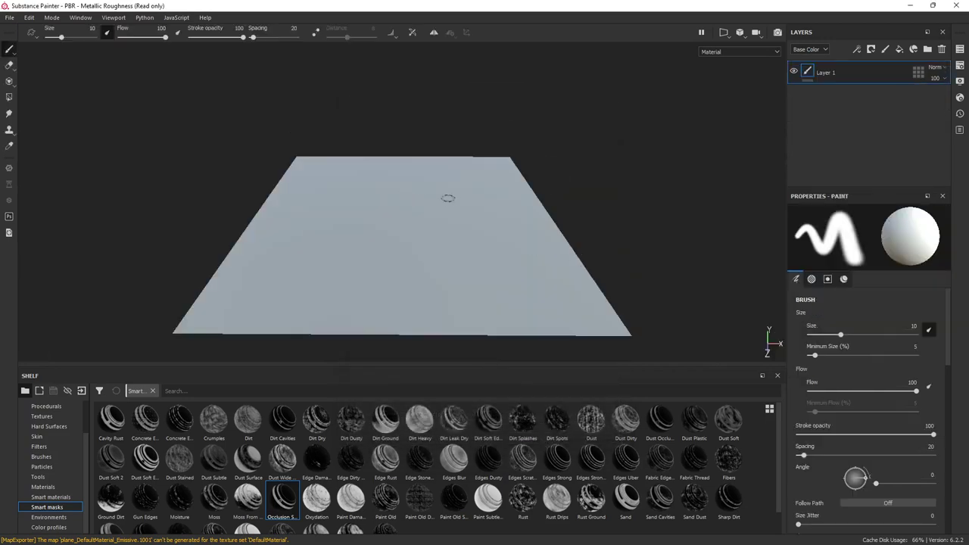
# - Open Texture Set Settings to the Mesh Maps slots and list the Project textures in the shelf
pyautogui.keyDown('alt'); pyautogui.moveTo(380, 177); pyautogui.dragTo(500, 225); pyautogui.keyUp('alt')
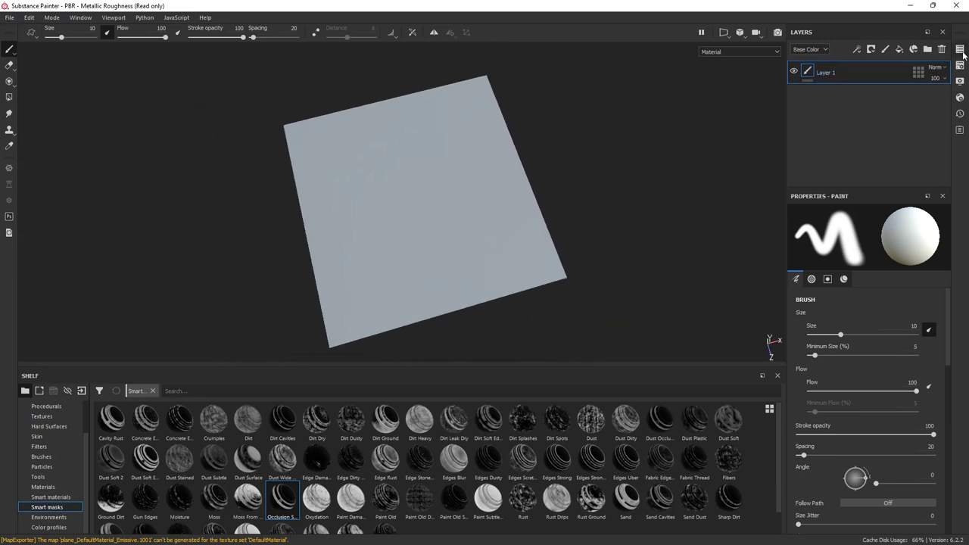
pyautogui.click(960, 68)
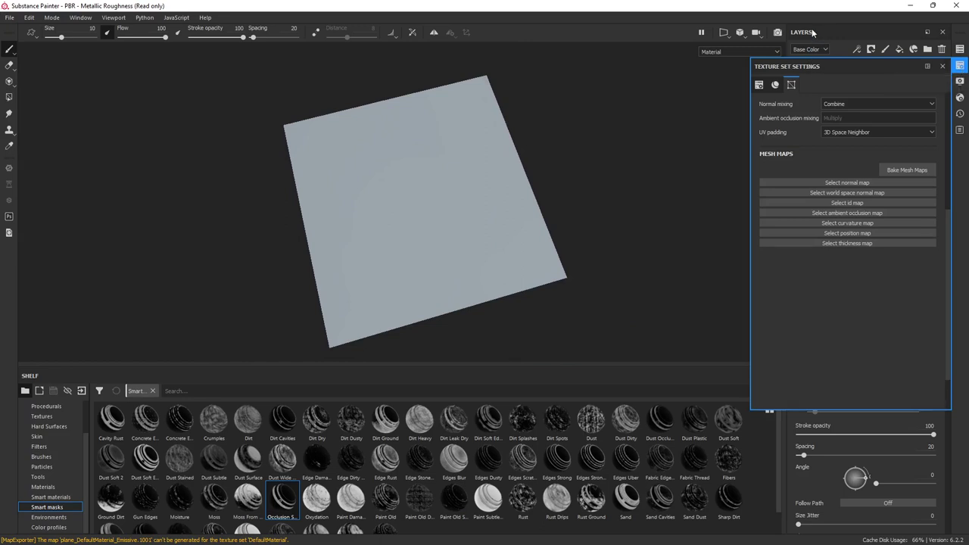
pyautogui.scroll(-2, 811, 108)
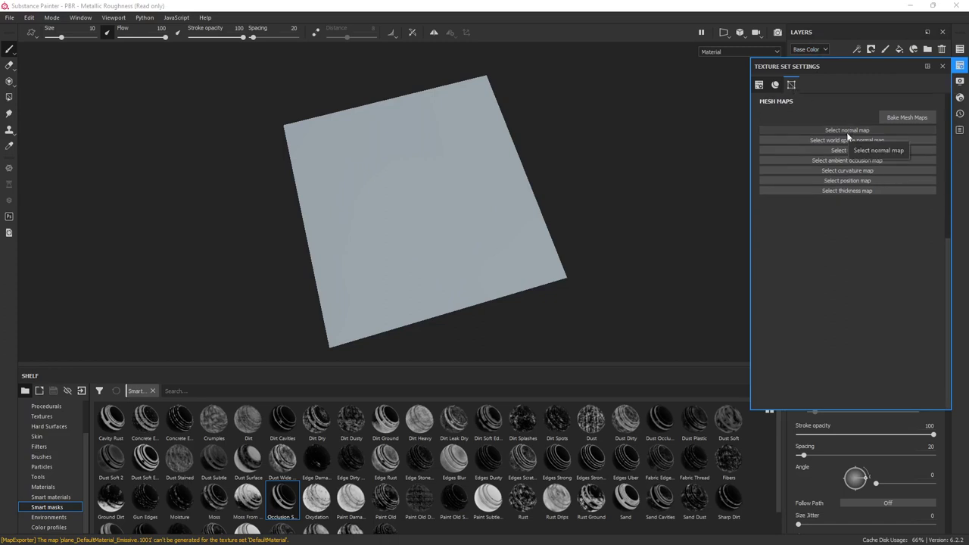
pyautogui.scroll(2, 45, 416)
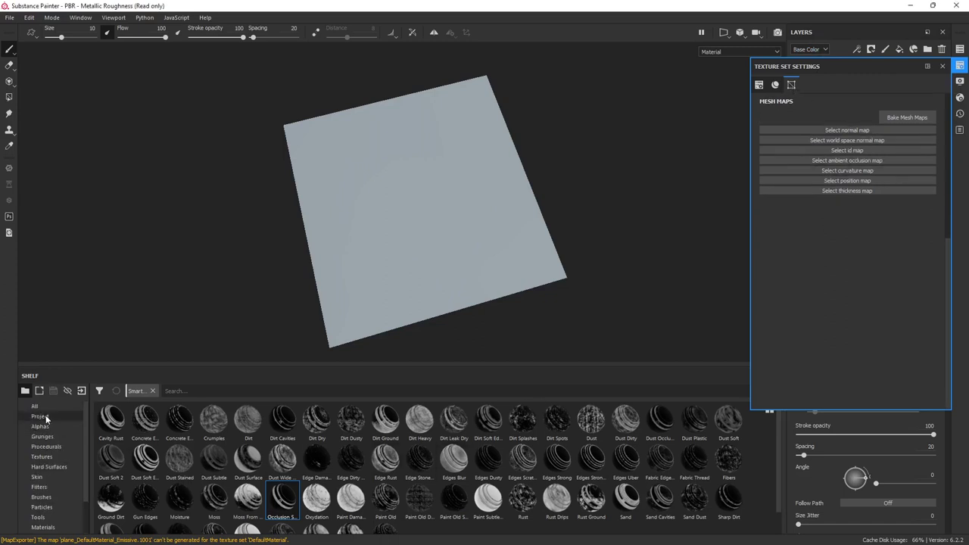
pyautogui.click(45, 418)
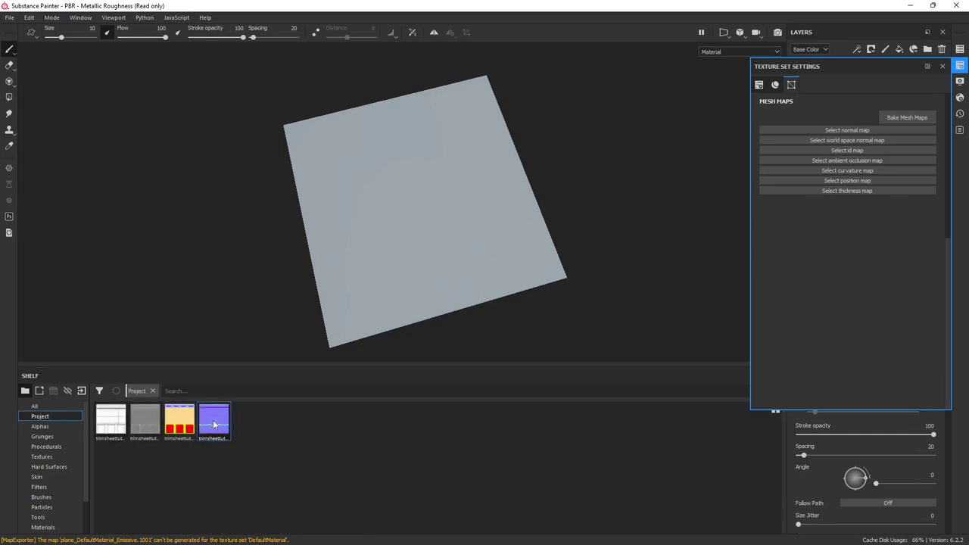
# - Drop the normal, matID, curvature and ao textures into their mesh map slots, then close the panel
pyautogui.moveTo(215, 424); pyautogui.dragTo(850, 130)
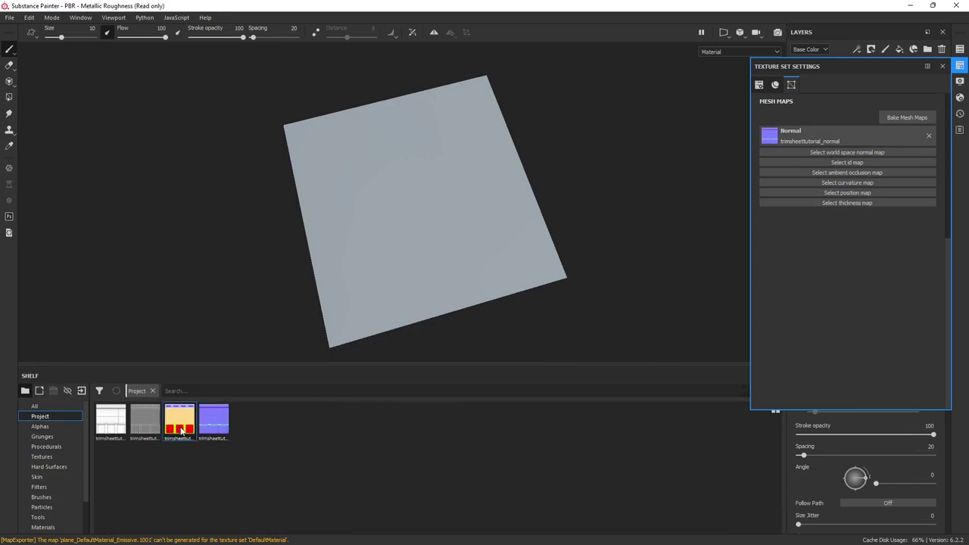
pyautogui.moveTo(180, 426); pyautogui.dragTo(856, 160)
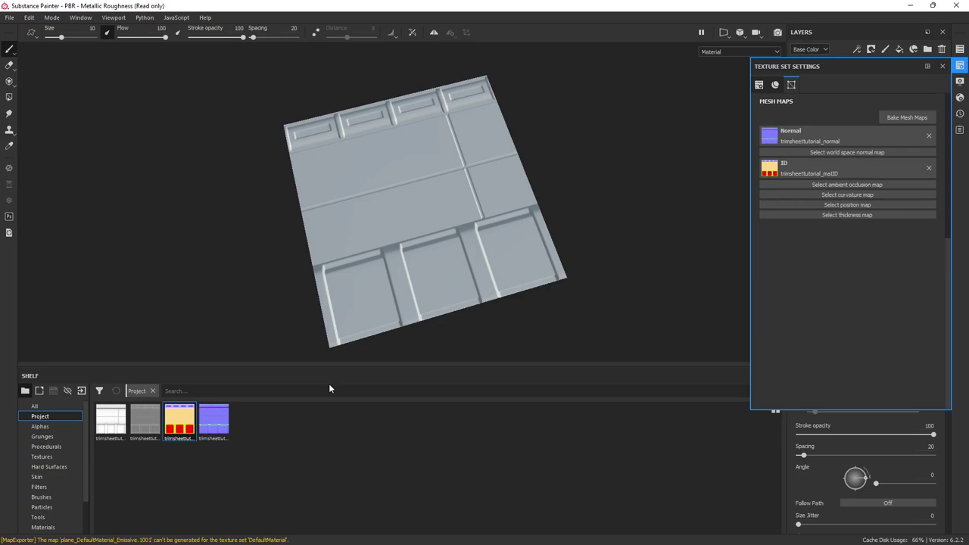
pyautogui.click(146, 428)
pyautogui.moveTo(146, 429); pyautogui.dragTo(861, 193)
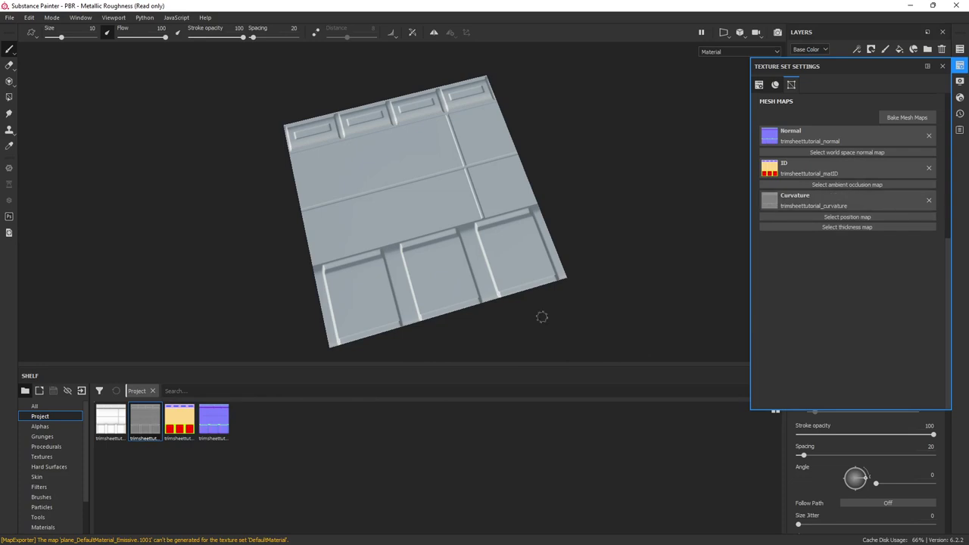
pyautogui.moveTo(114, 423); pyautogui.dragTo(870, 185)
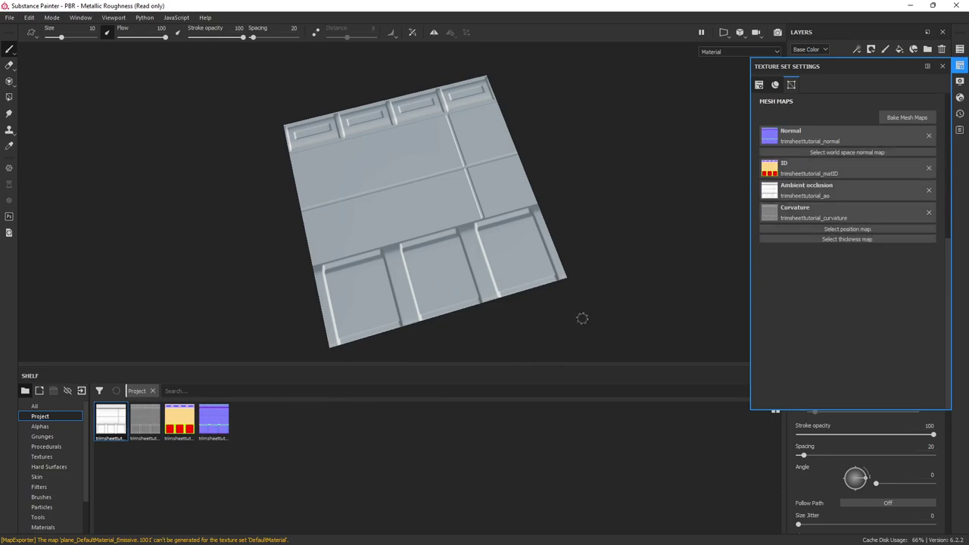
pyautogui.click(942, 67)
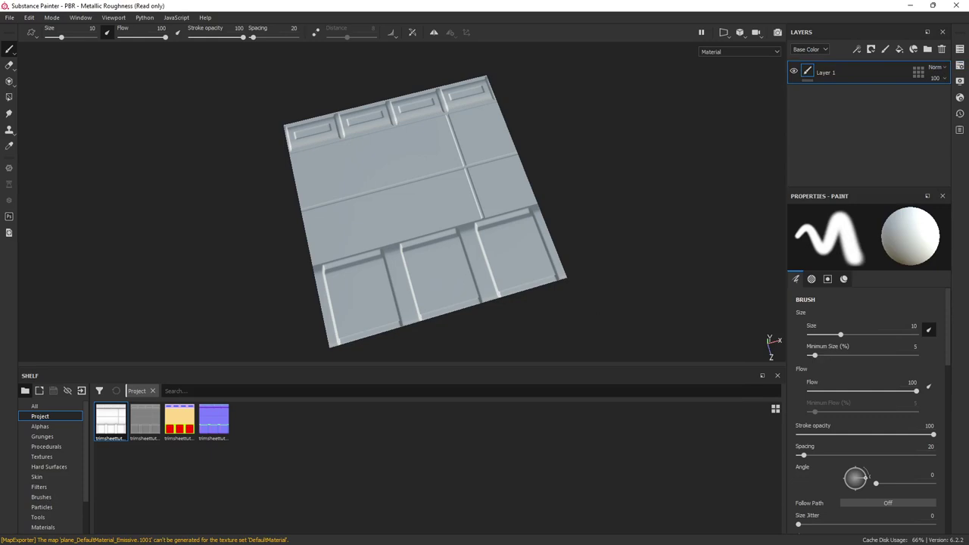